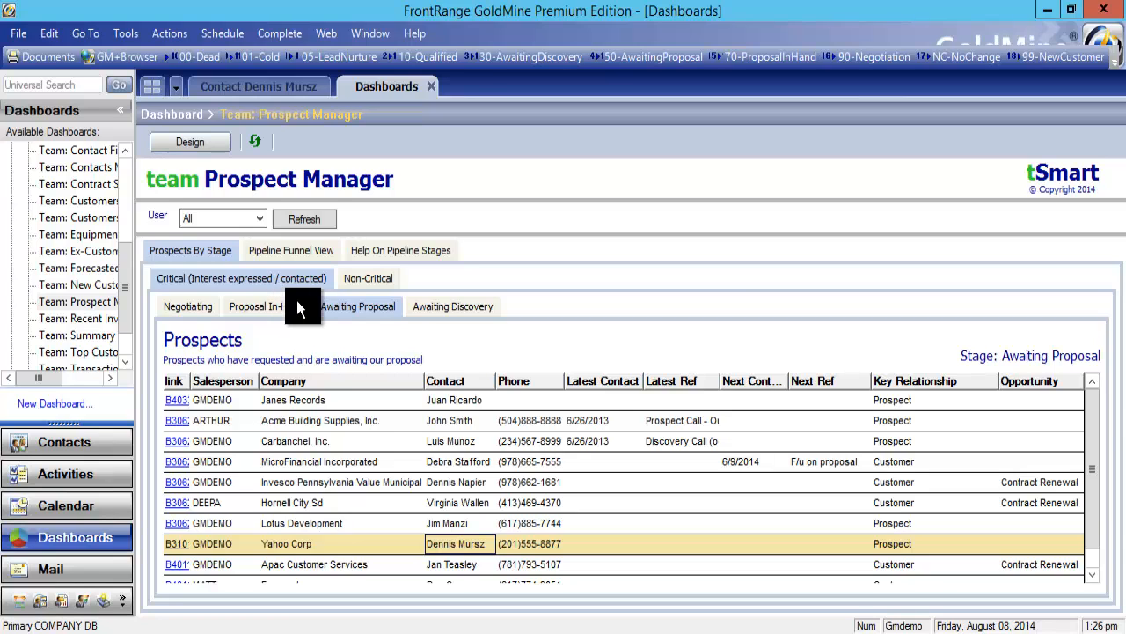
Examine the non-critical prospects at the Cold (Lead), Nurture and Qualified stages.
click(369, 278)
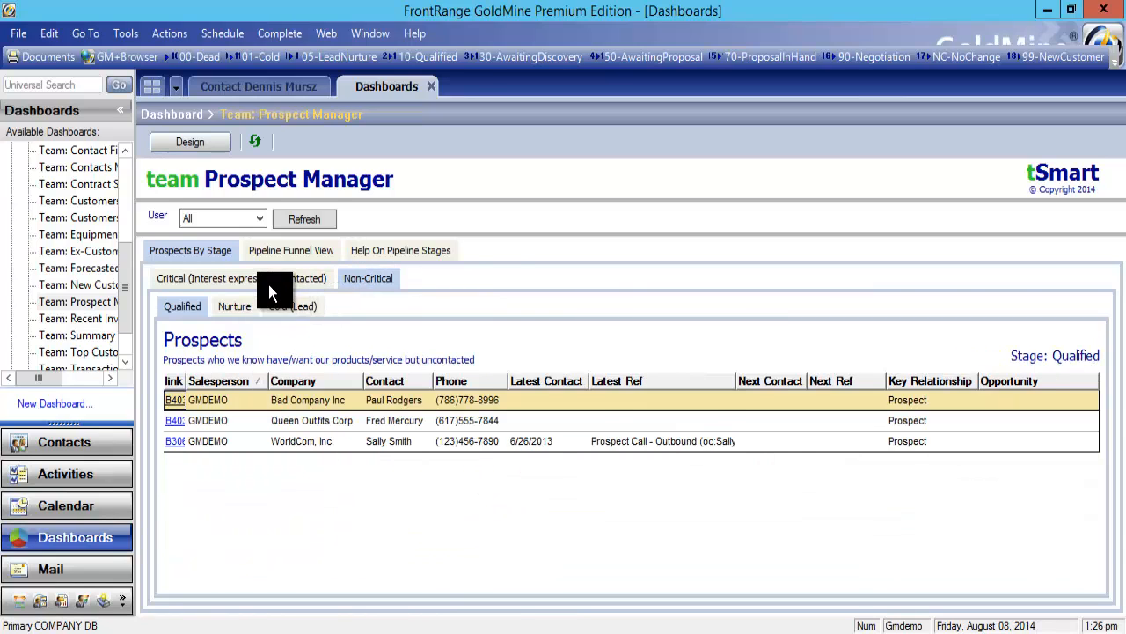
click(268, 282)
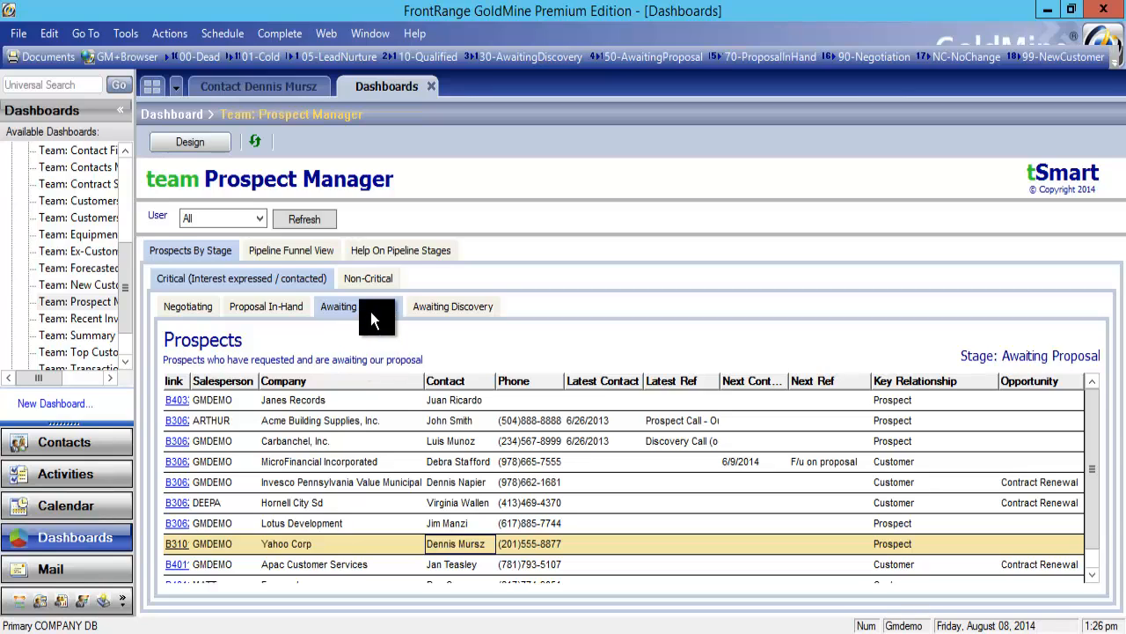
click(375, 280)
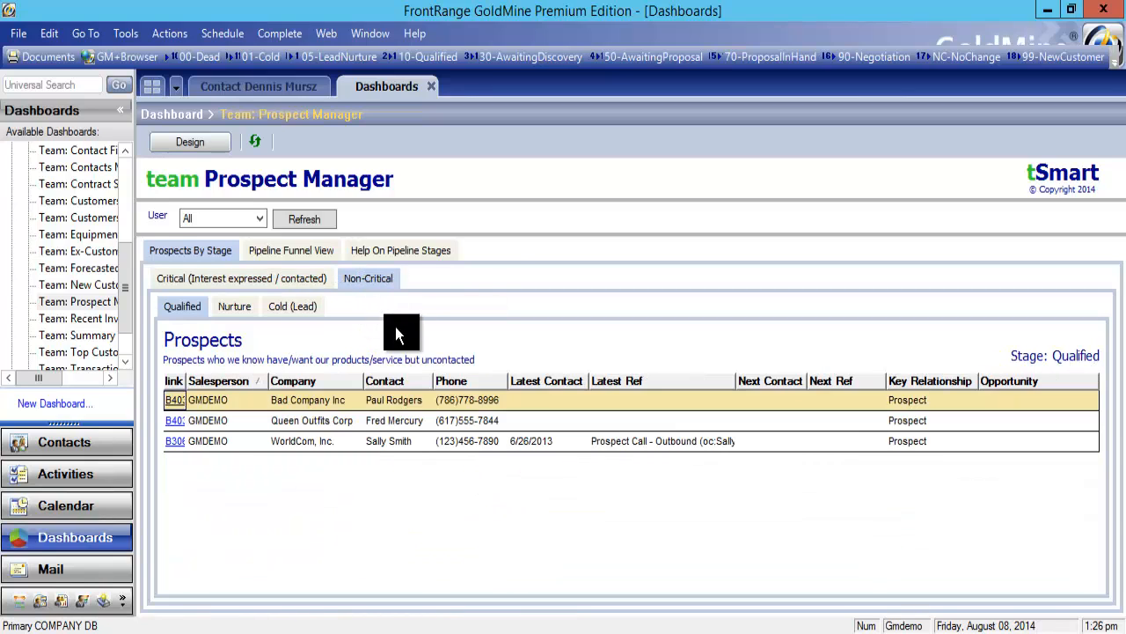
click(298, 308)
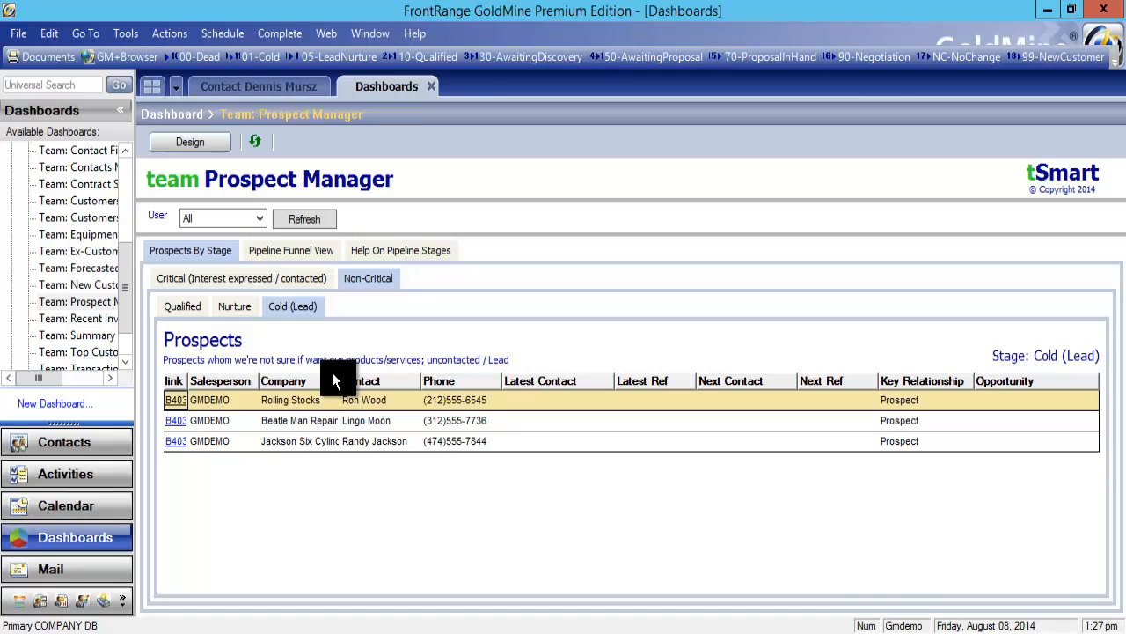
click(237, 306)
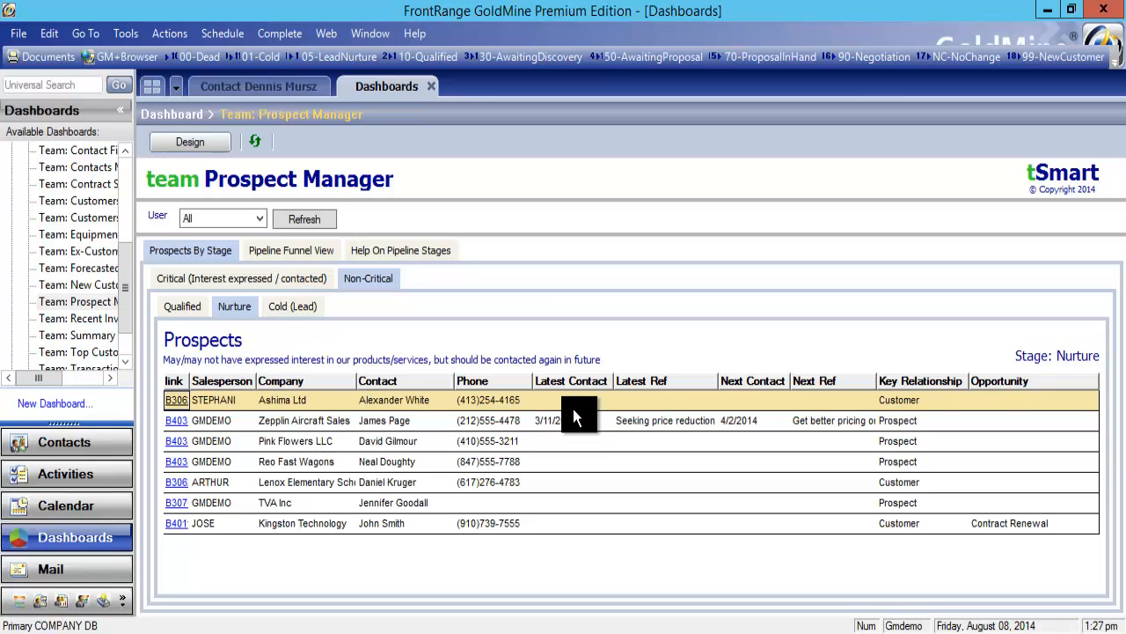
click(195, 308)
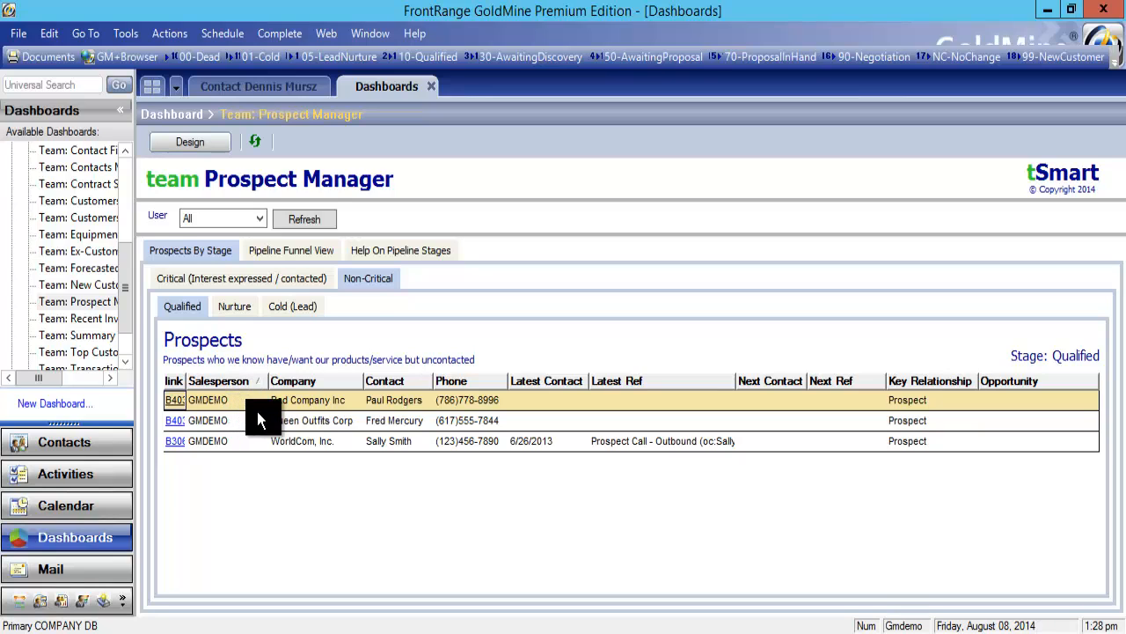
Examine the critical prospects at the Awaiting Discovery, Awaiting Proposal, Proposal In-Hand and Negotiating stages.
click(299, 283)
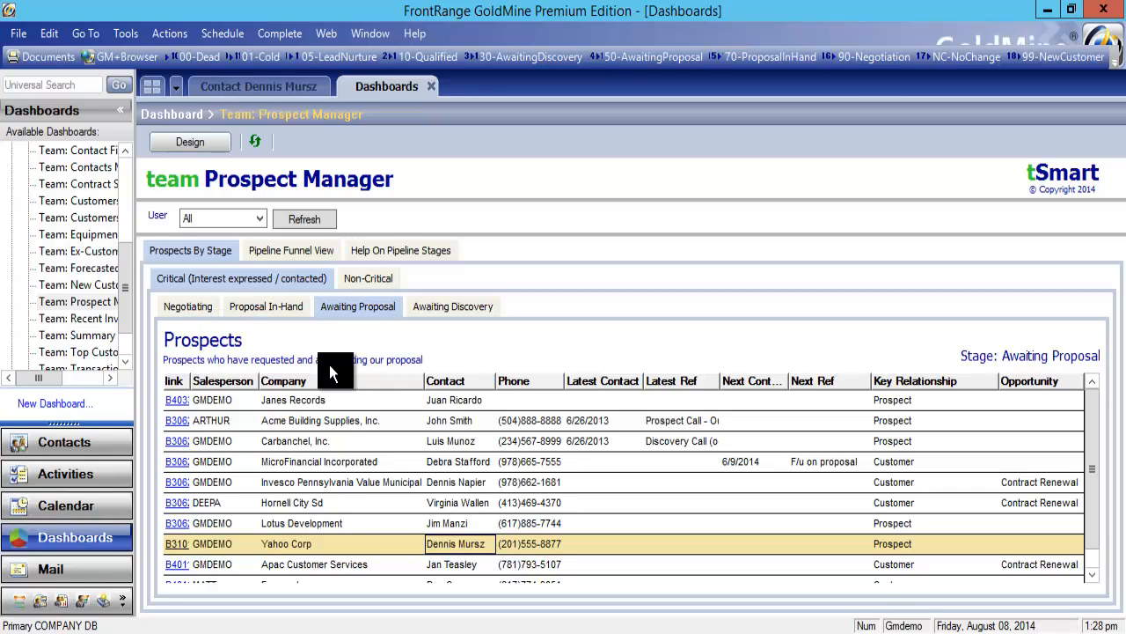
click(469, 310)
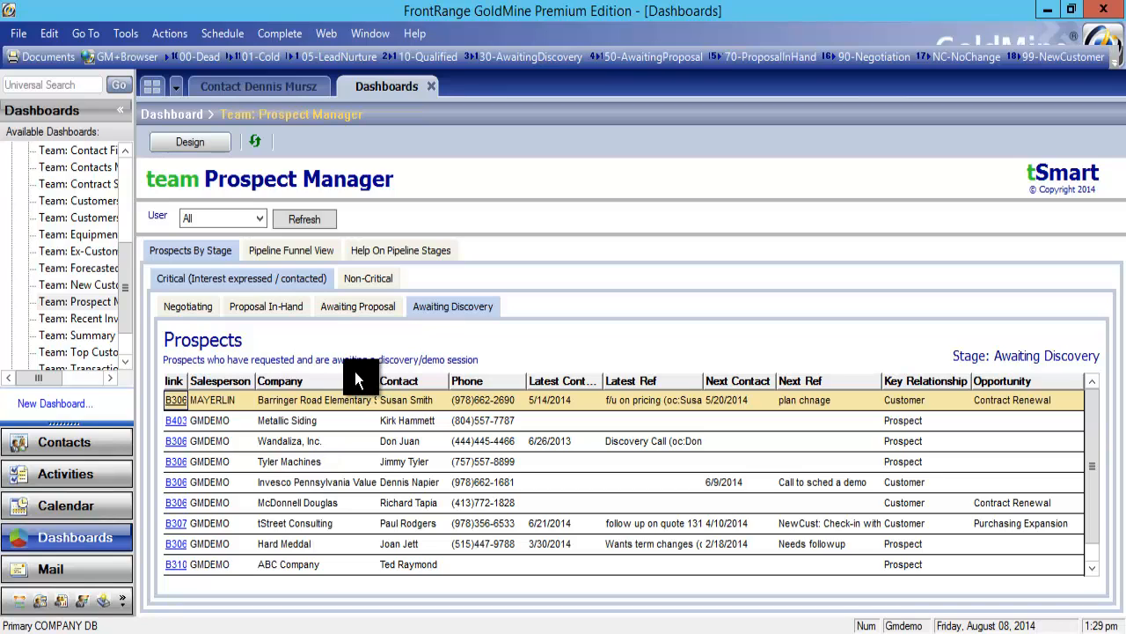
click(376, 310)
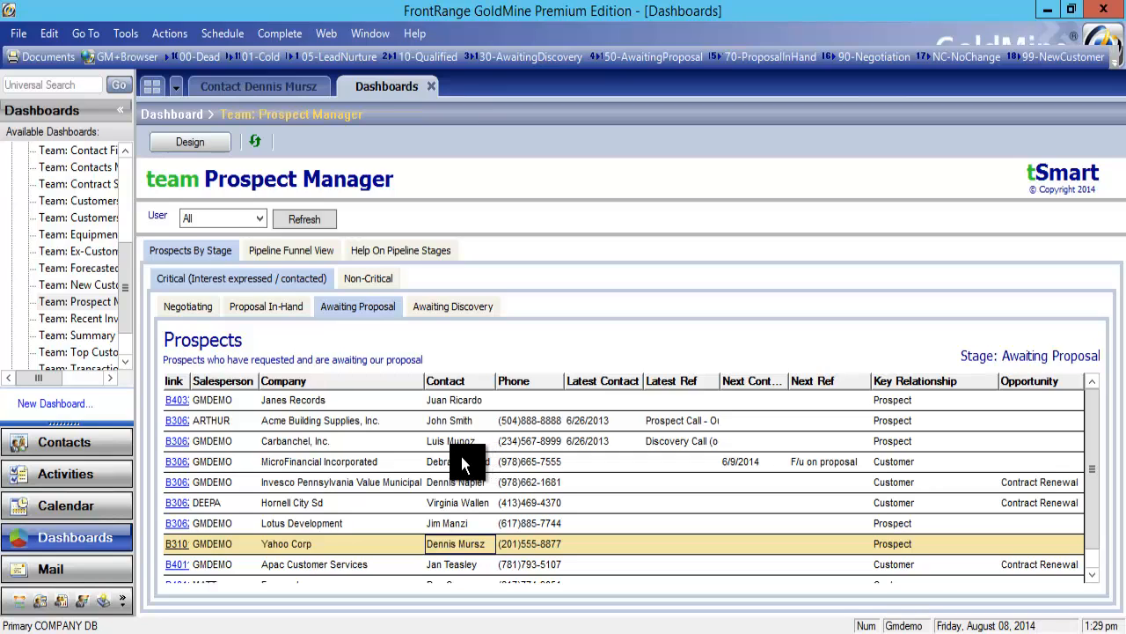
click(275, 305)
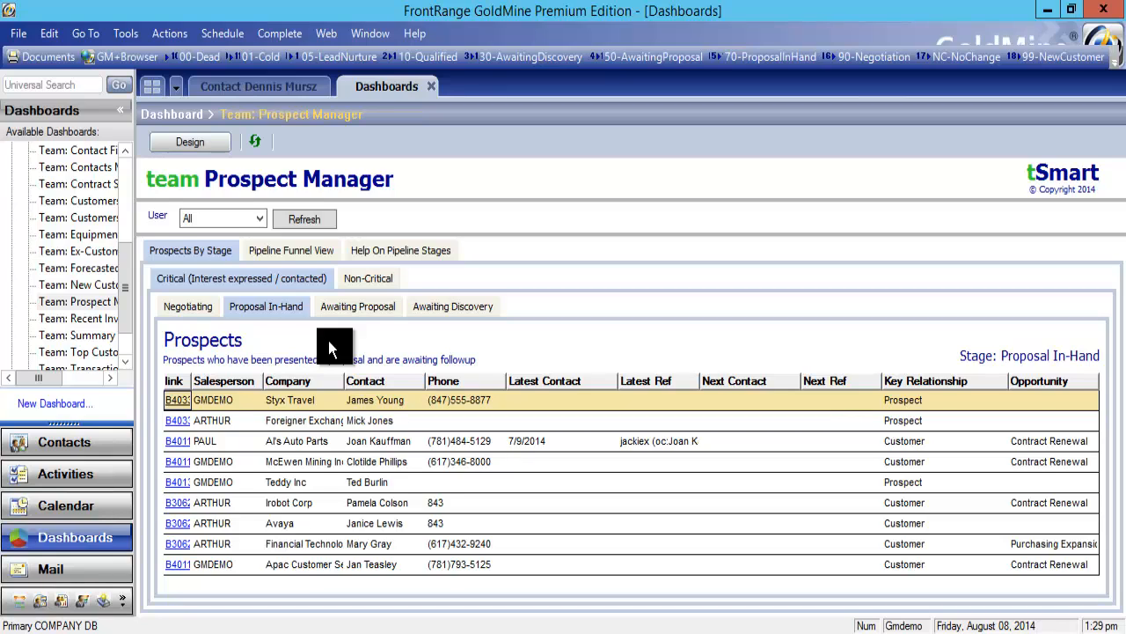
click(199, 313)
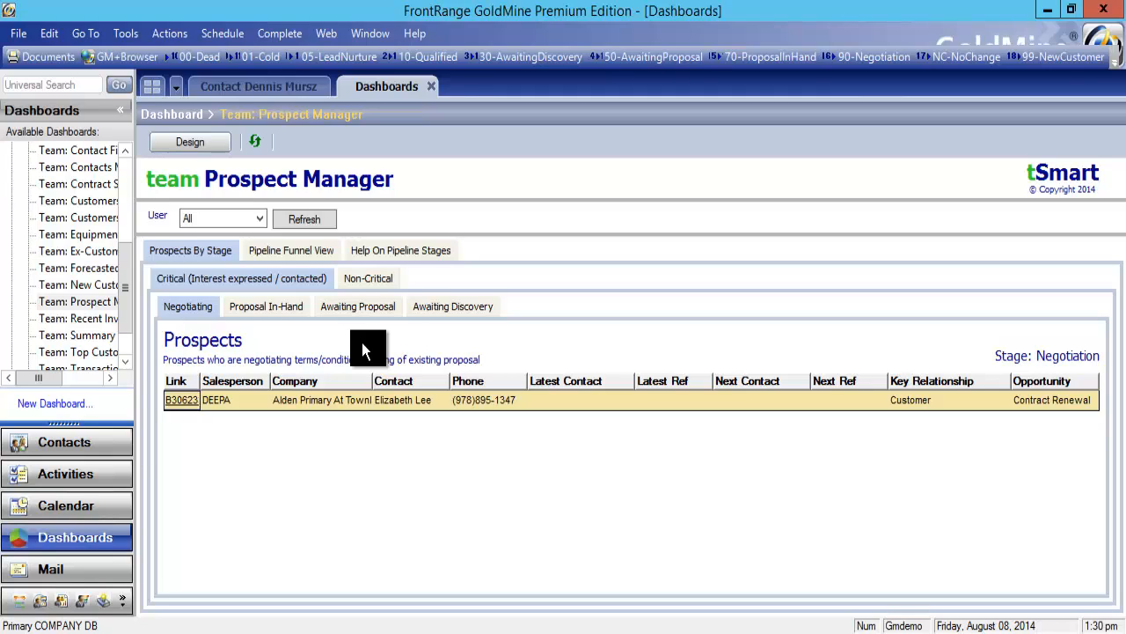
Run through the critical stage lists again, along with the non-critical Nurture and Cold (Lead) lists.
click(287, 308)
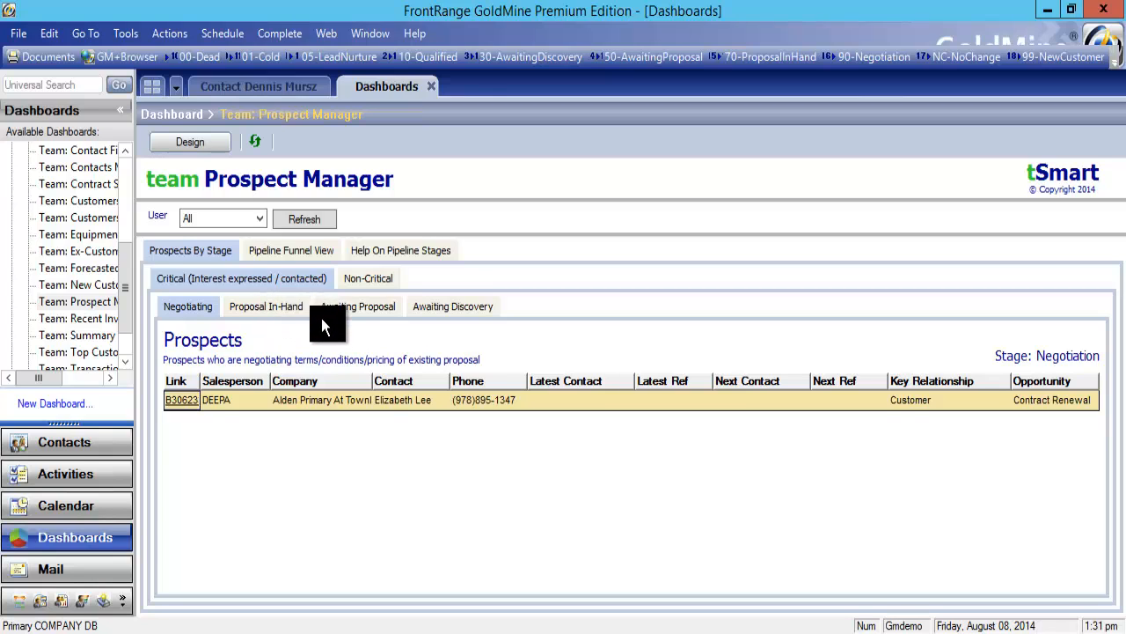
click(372, 308)
click(444, 307)
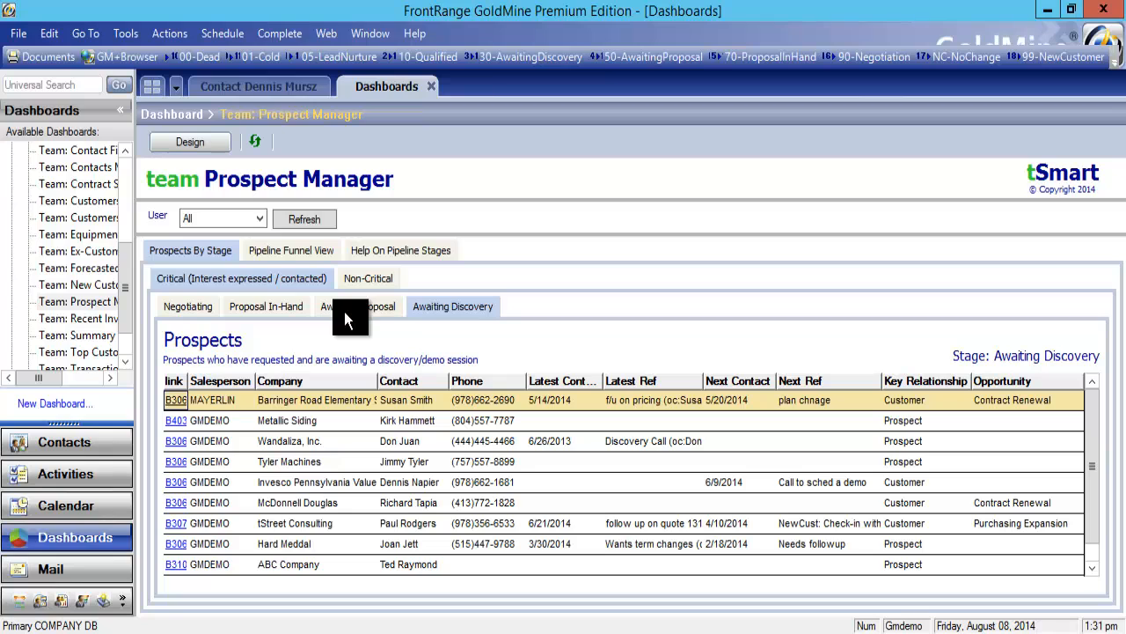
click(373, 278)
click(235, 306)
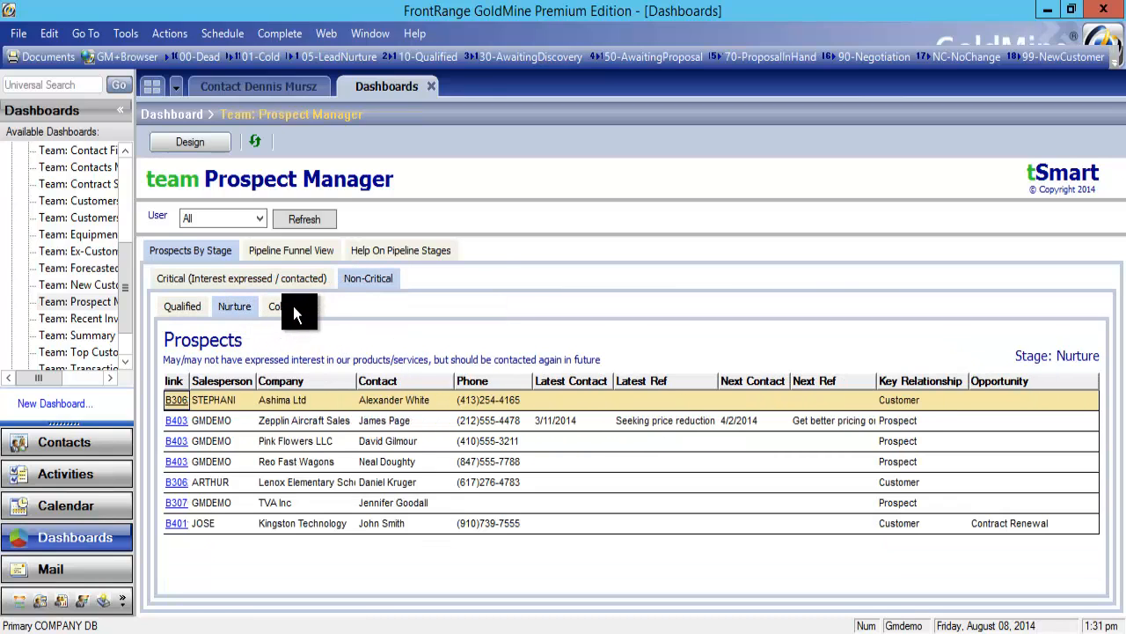
click(293, 308)
click(289, 274)
View the pipeline funnel chart and the help on pipeline stages, and return to the prospects by stage.
click(300, 250)
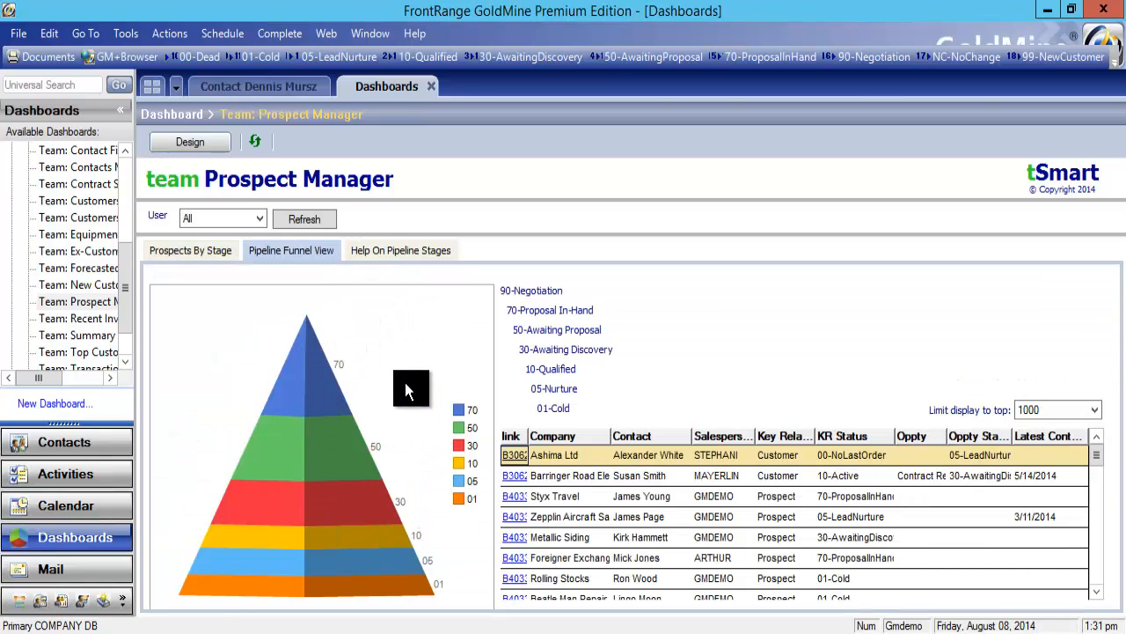
click(400, 253)
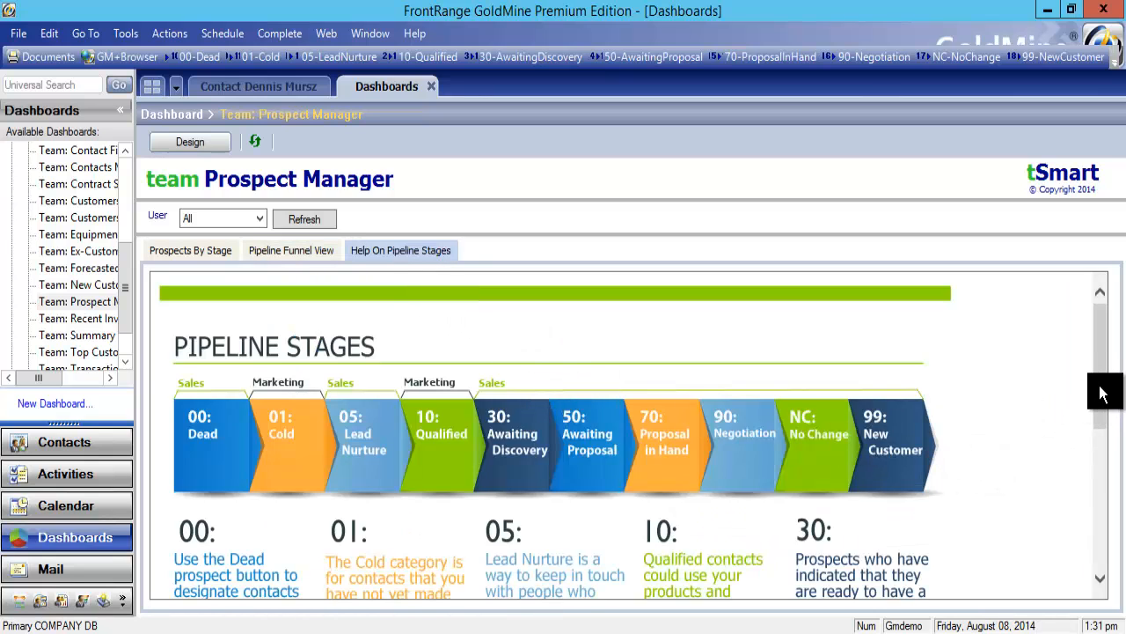
scroll(1100, 410, down, 2)
drag(1104, 407, 1100, 303)
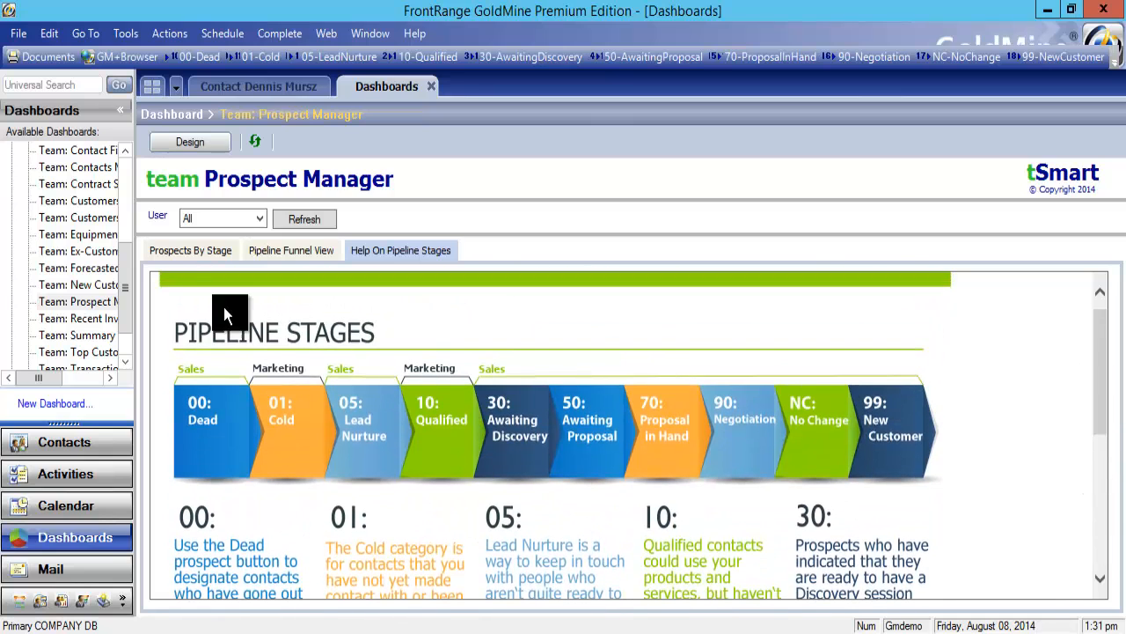
click(195, 253)
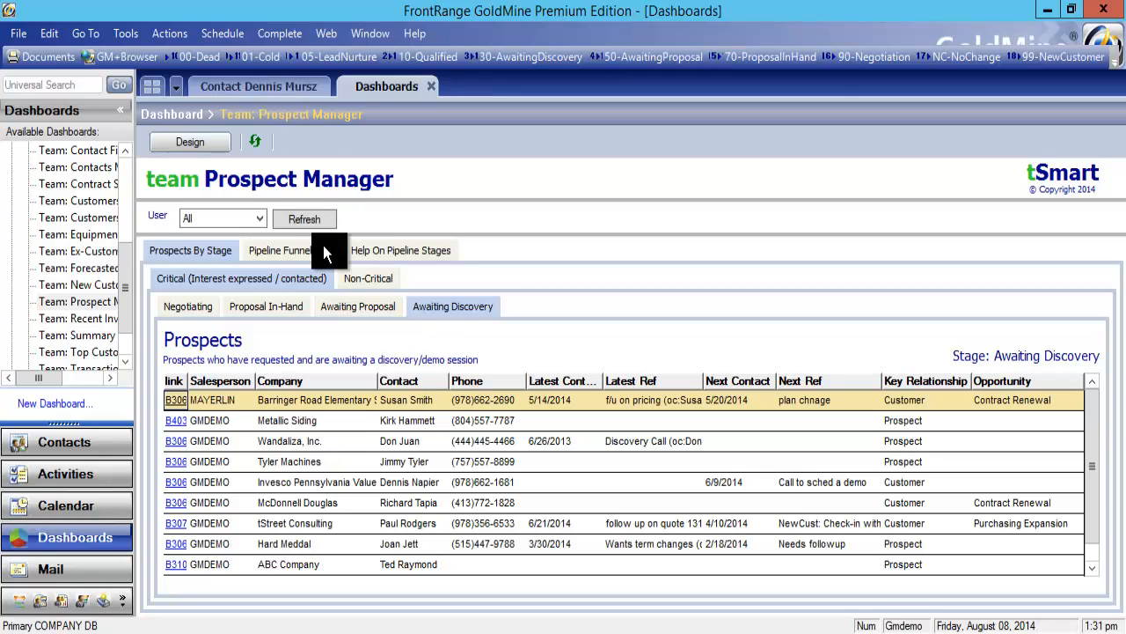
Show the Yahoo Corp contact record and open its Key Relationship field for a look without changing it.
click(273, 90)
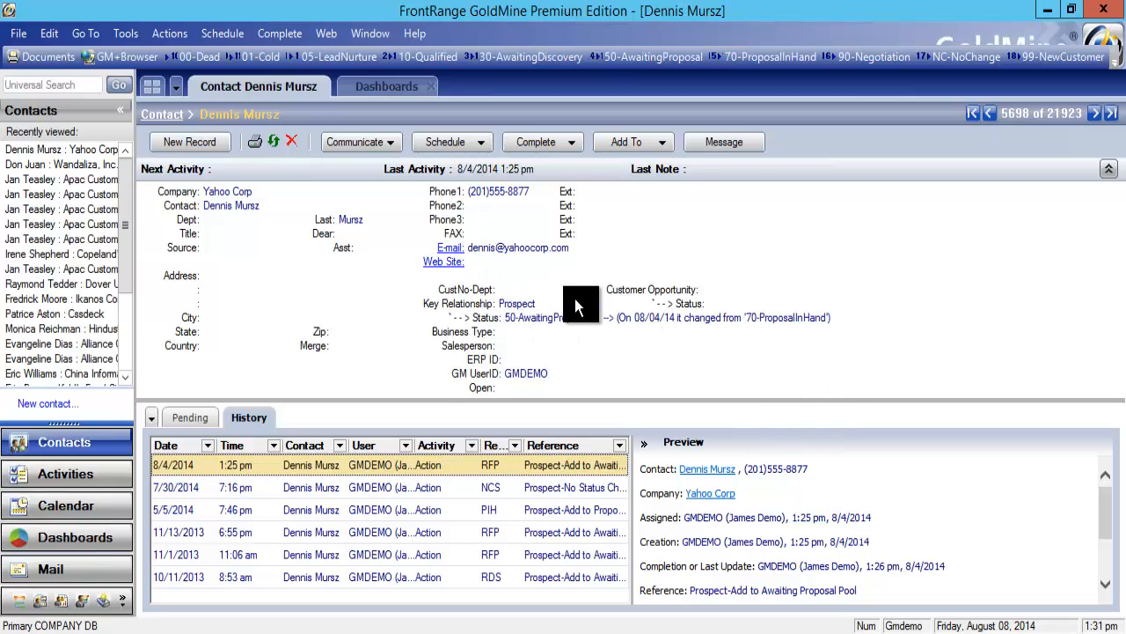
double_click(528, 304)
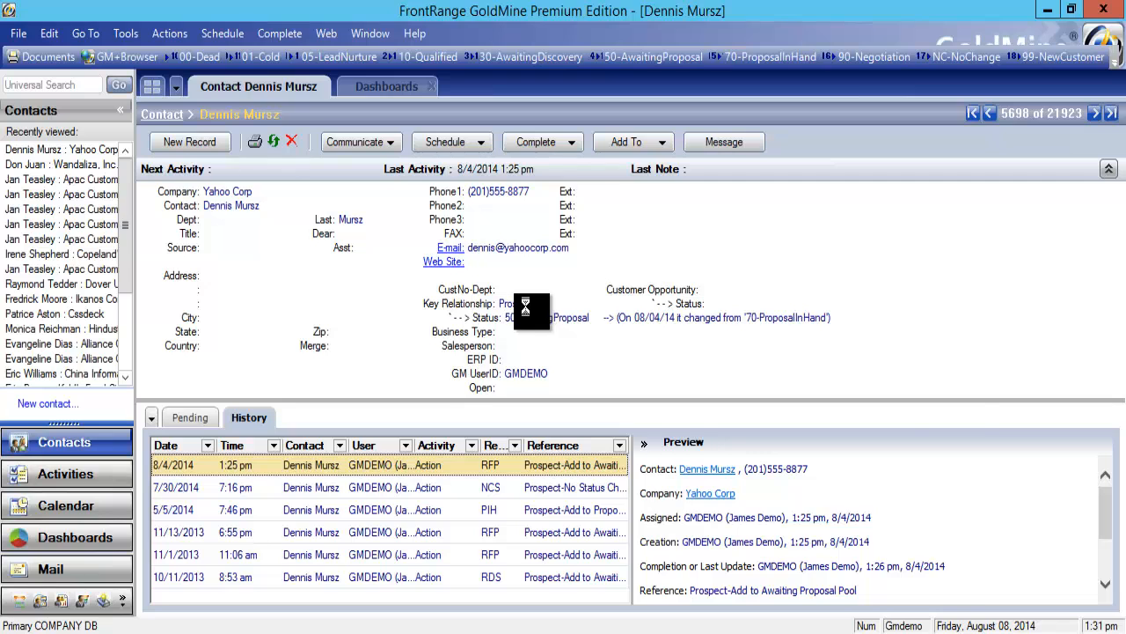
click(950, 516)
Locate Yahoo Corp among the dashboard's Awaiting Proposal prospects and go back to its contact record.
click(380, 87)
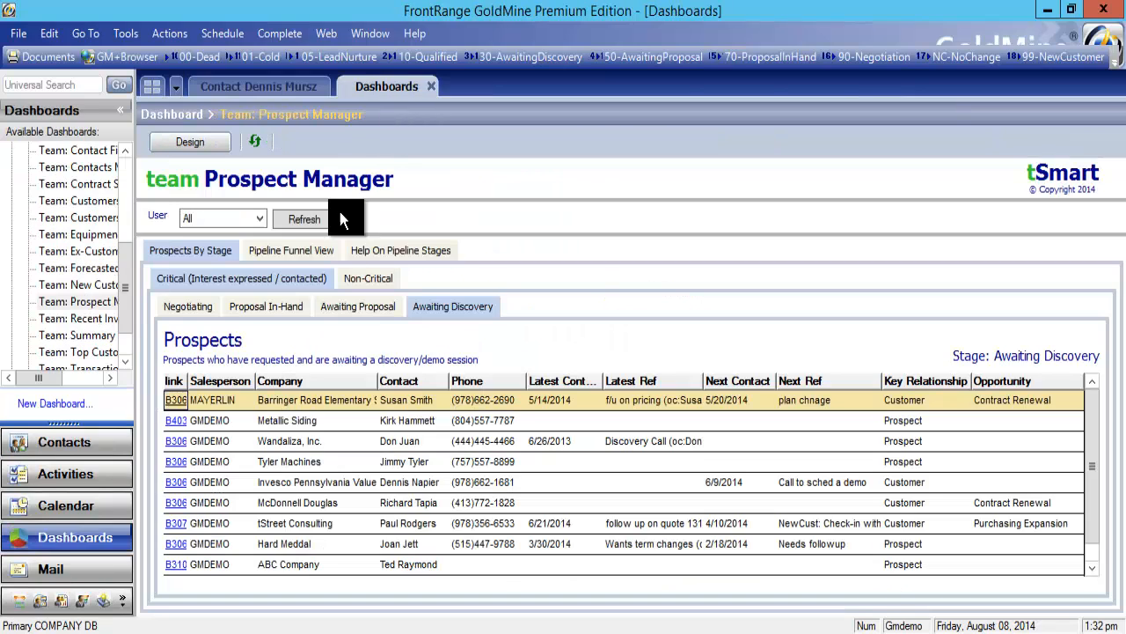
click(356, 307)
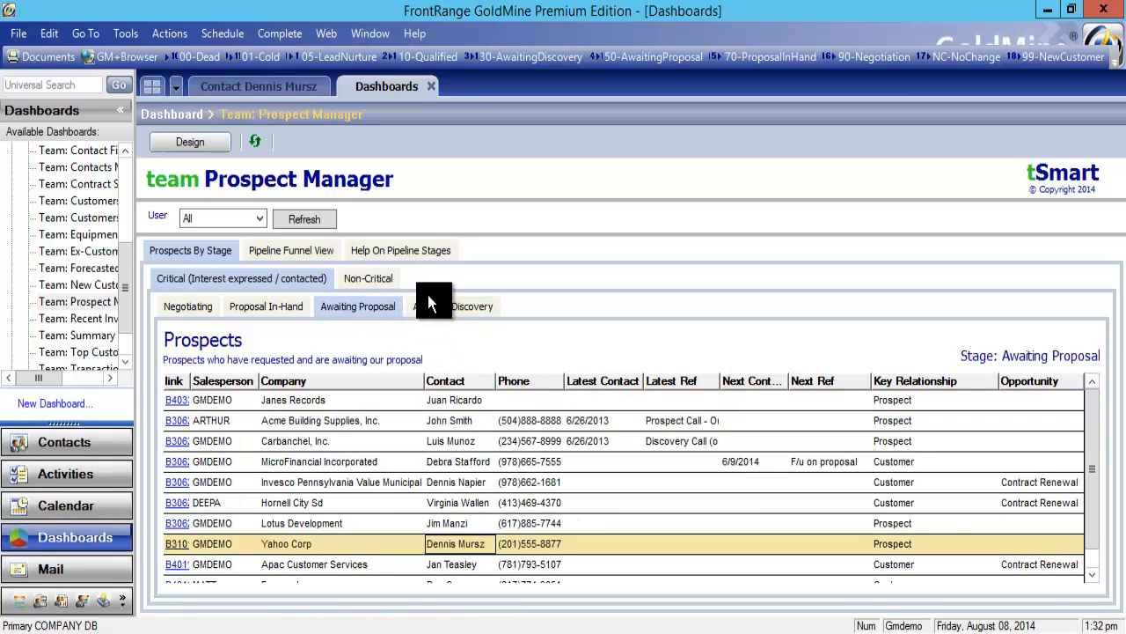
click(322, 545)
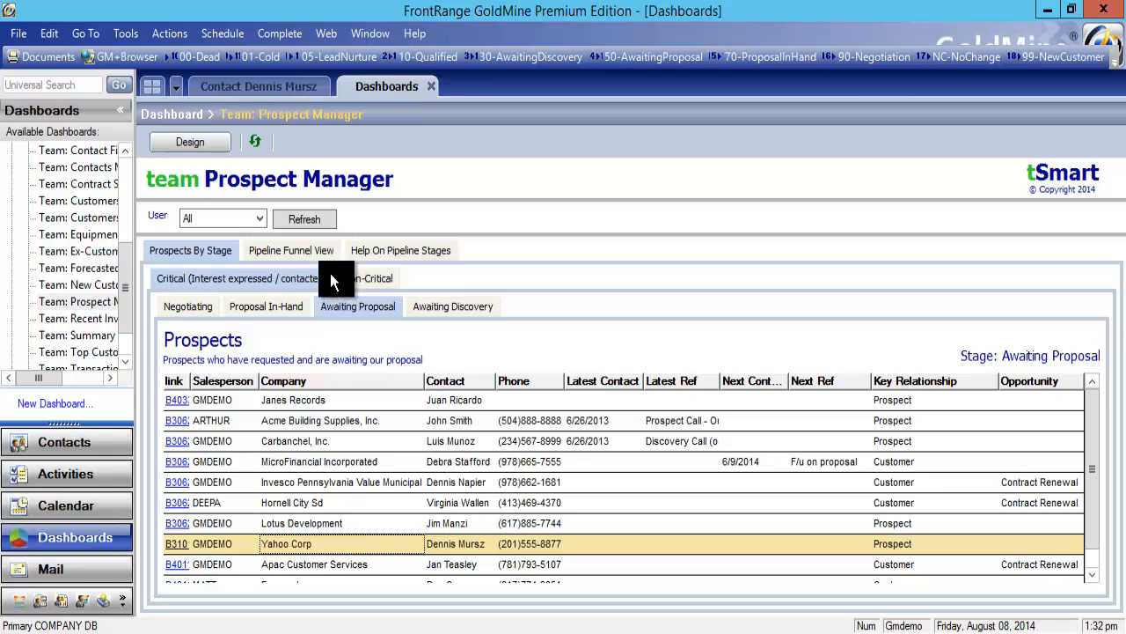
click(237, 86)
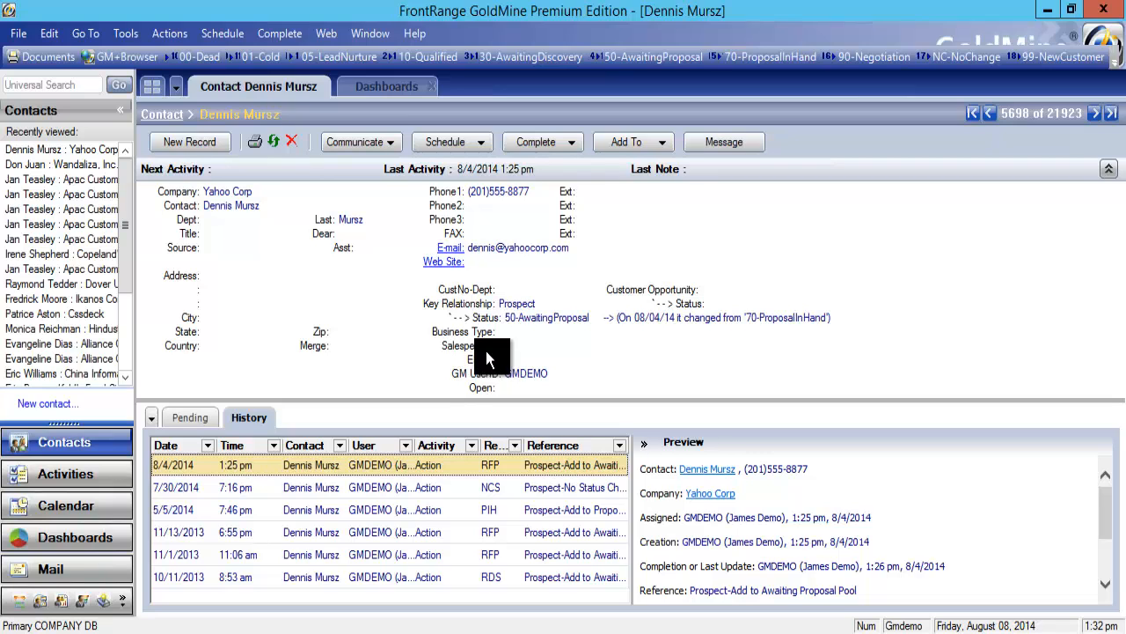
Move the Yahoo Corp contact to the 90-Negotiation stage by completing the "Prospect-Add to Negotiation Pool" action with code PMC and result NEG.
click(861, 57)
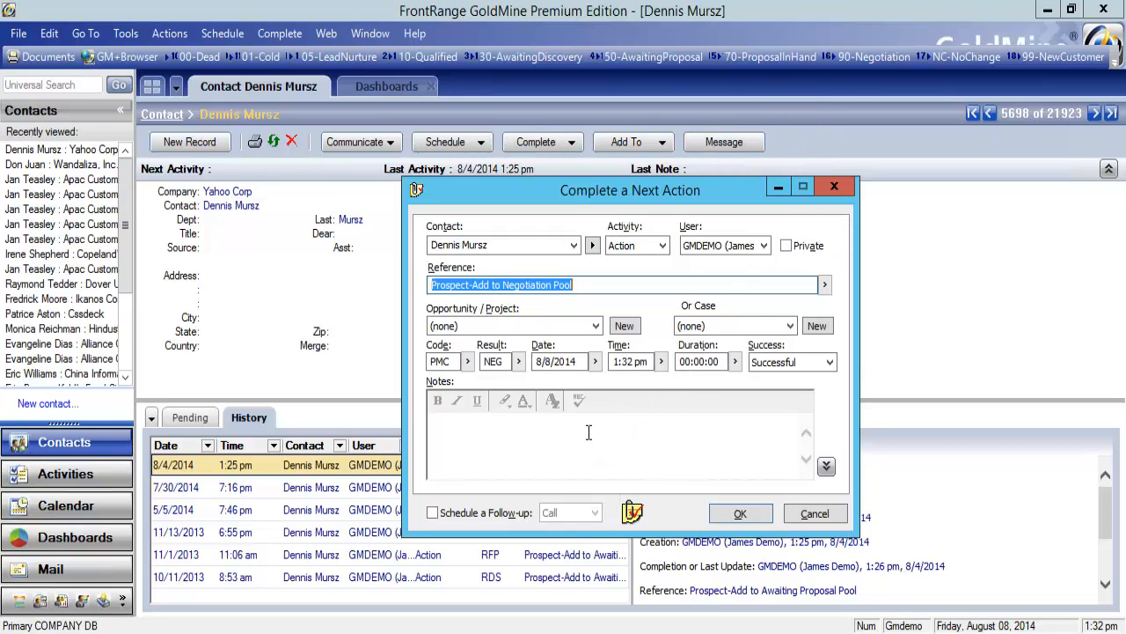
click(819, 518)
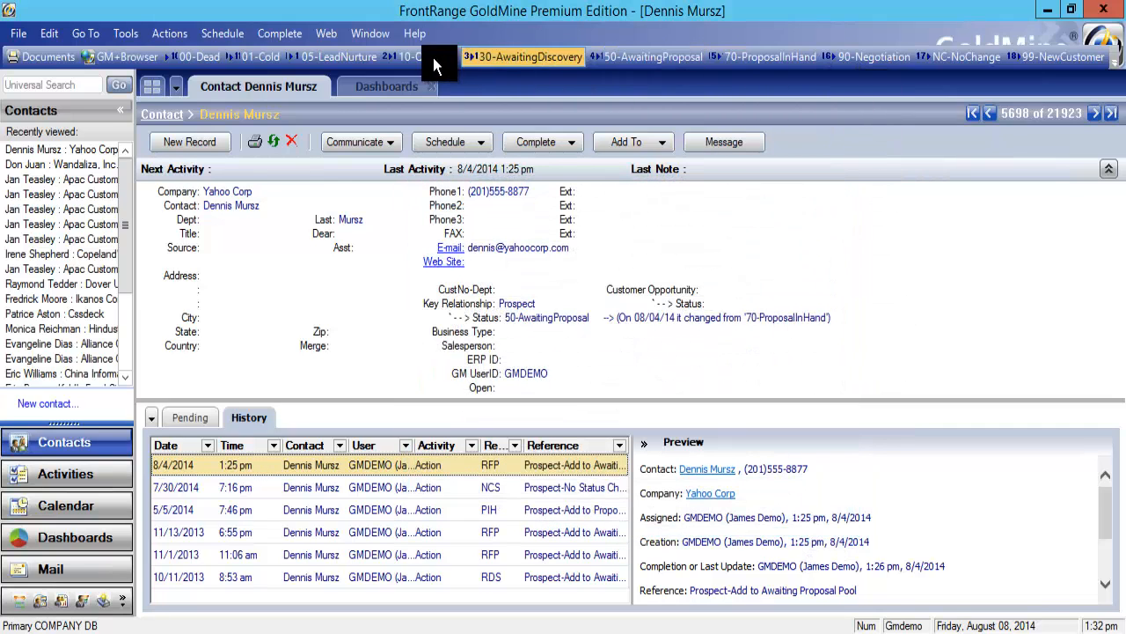
click(871, 58)
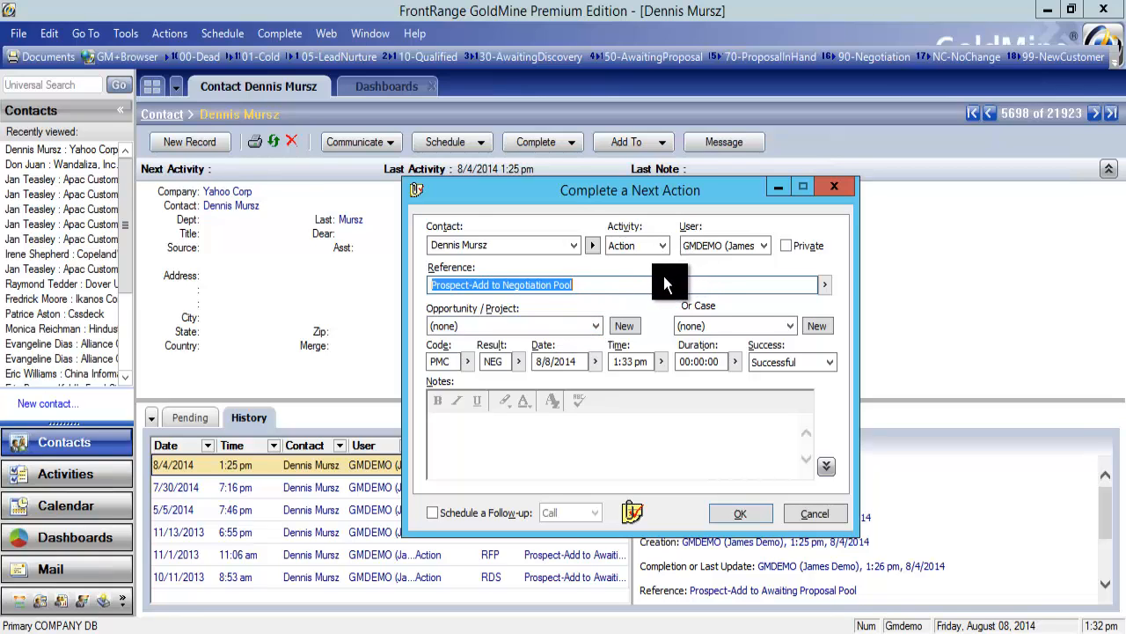
click(574, 284)
drag(573, 285, 401, 277)
click(444, 360)
click(487, 361)
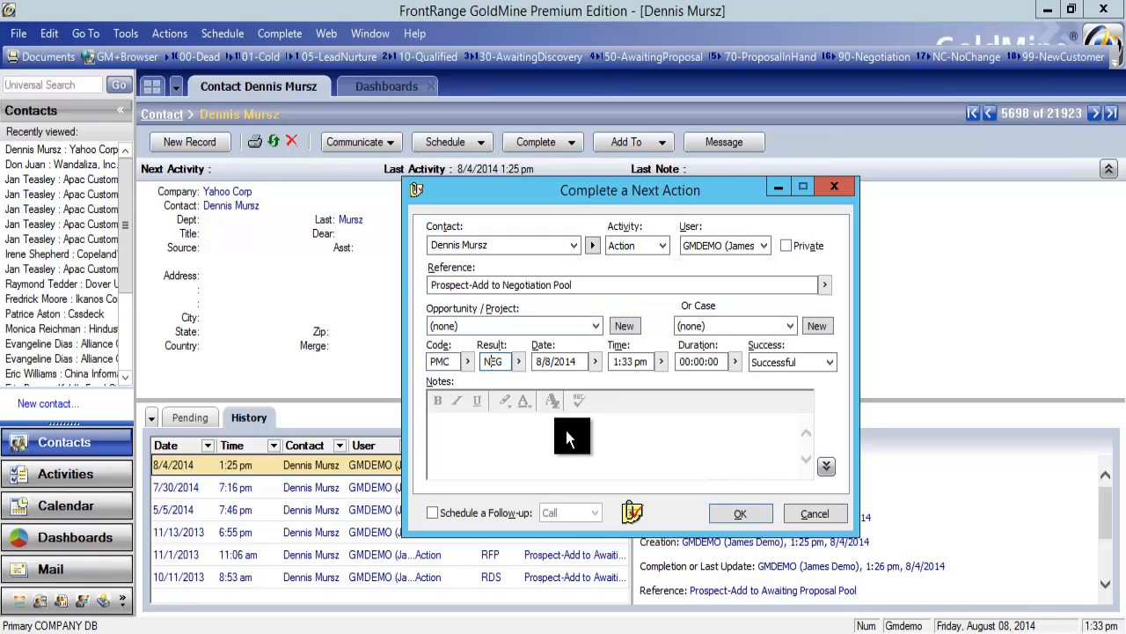
click(526, 467)
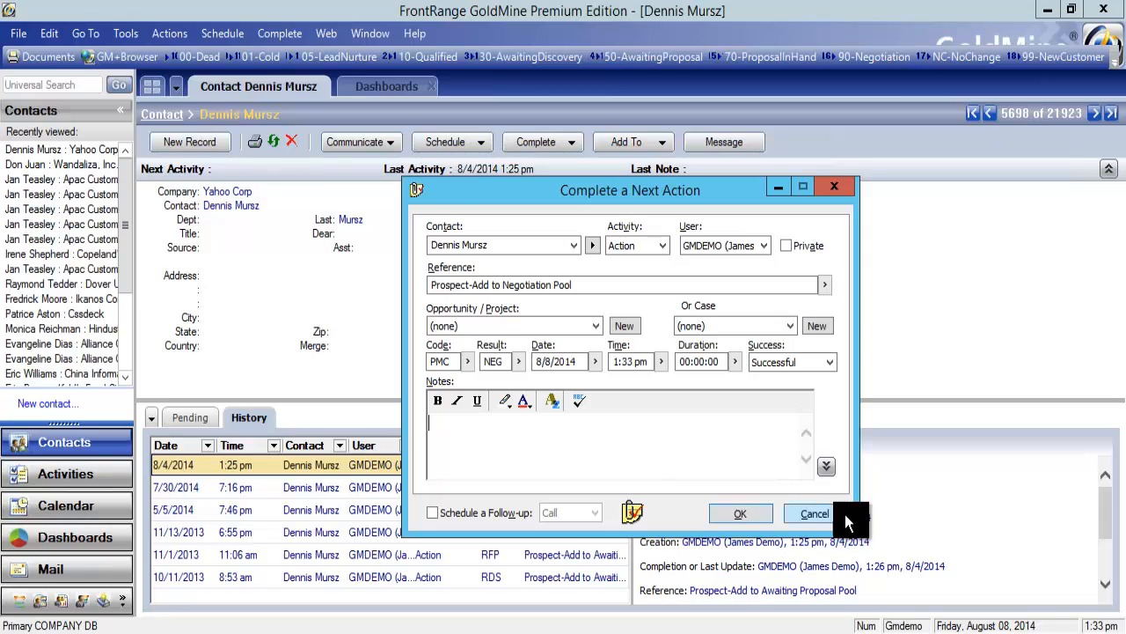
click(741, 516)
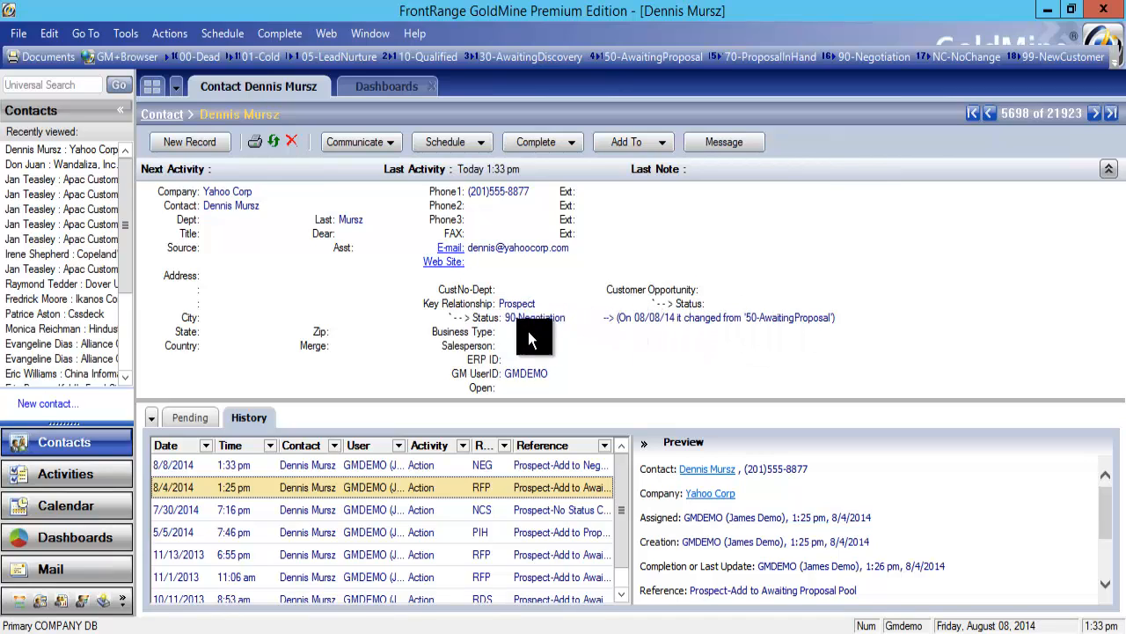
Examine the preview details of the 8/8/2014 negotiation entry in the contact's history.
click(555, 468)
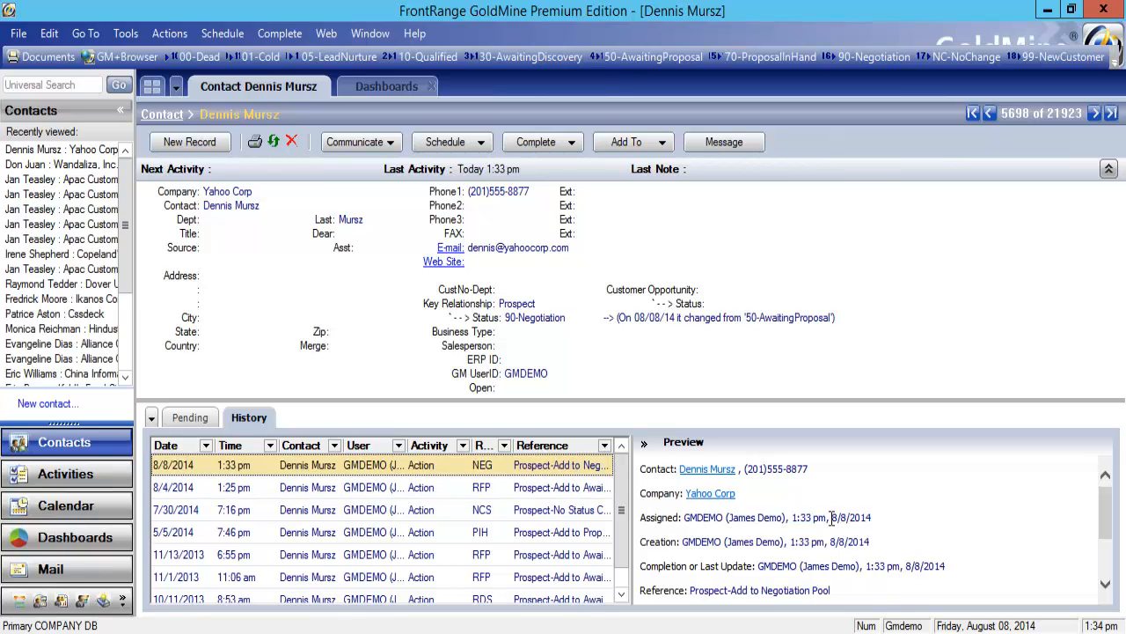
scroll(832, 514, down, 3)
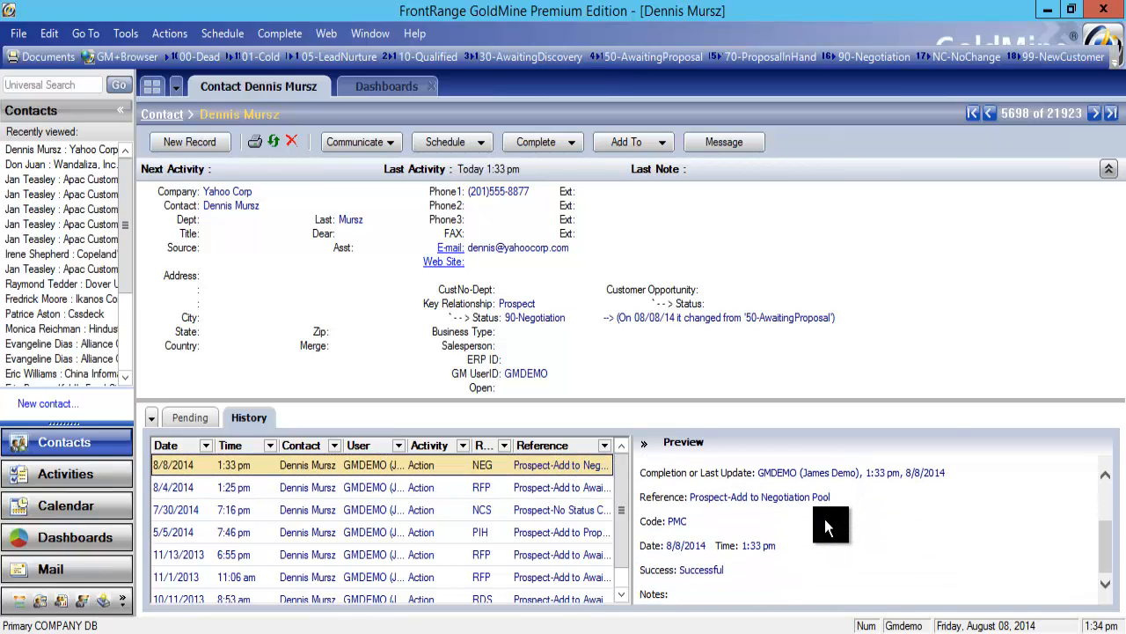
scroll(823, 523, up, 3)
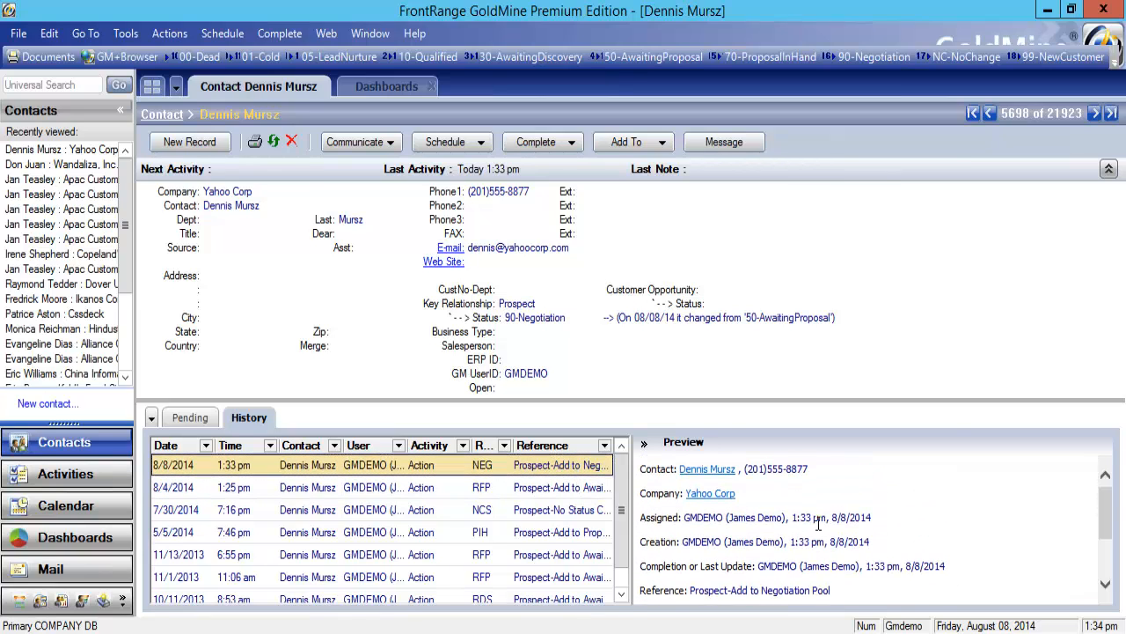
Return to the Team: Prospect Manager dashboard and refresh its prospect lists.
click(368, 88)
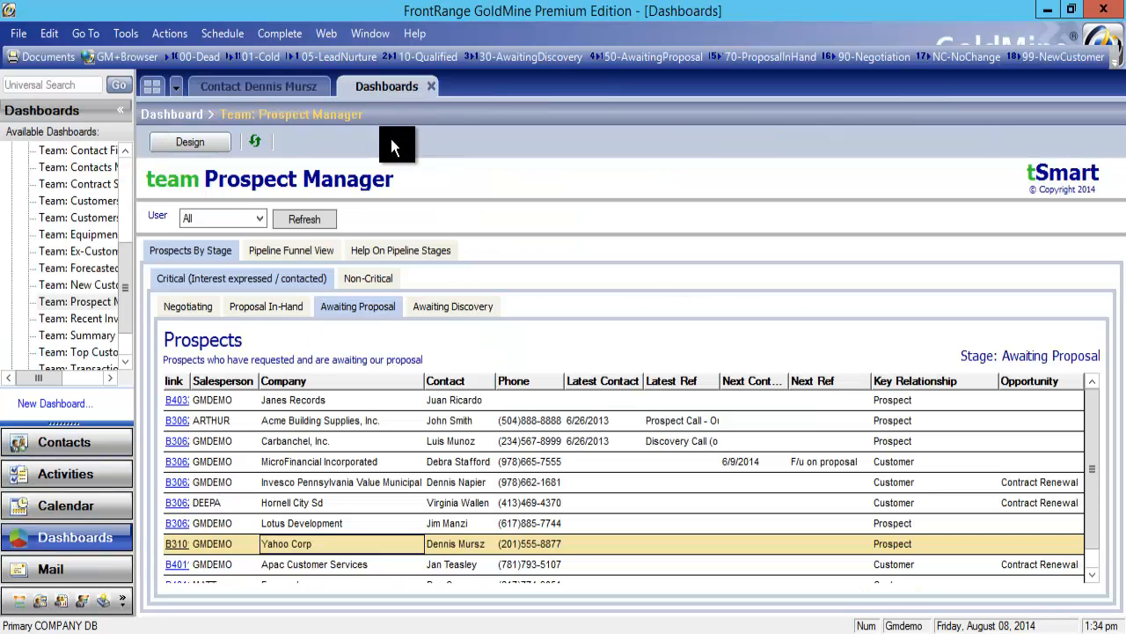
click(315, 219)
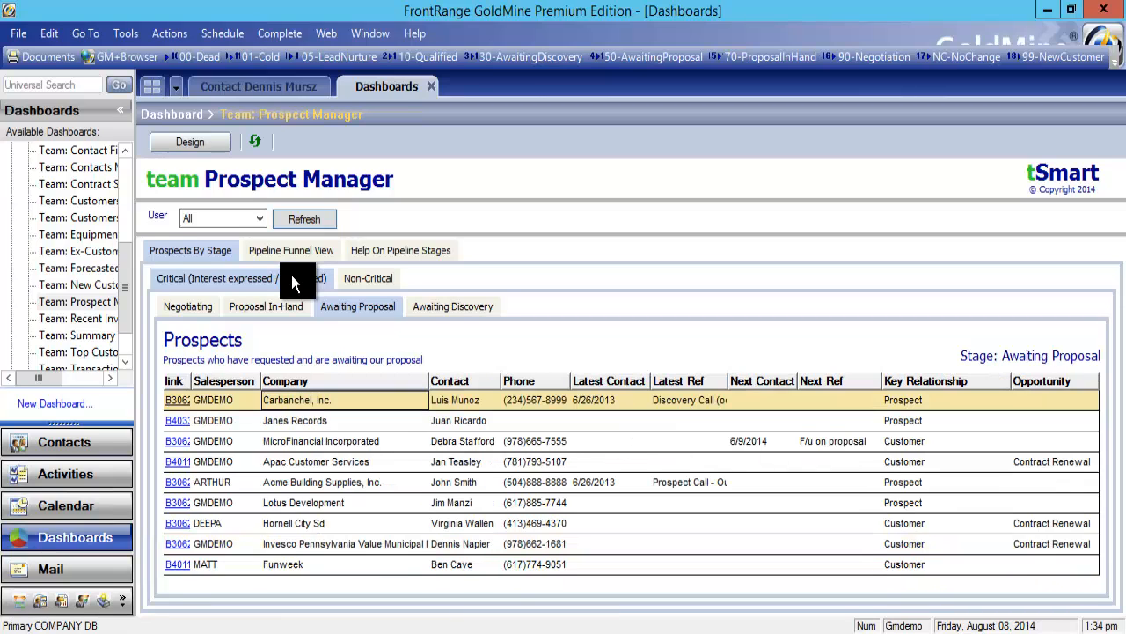
Find Yahoo Corp among the Negotiating prospects and review the Proposal In-Hand, Awaiting Proposal and Awaiting Discovery lists.
click(190, 306)
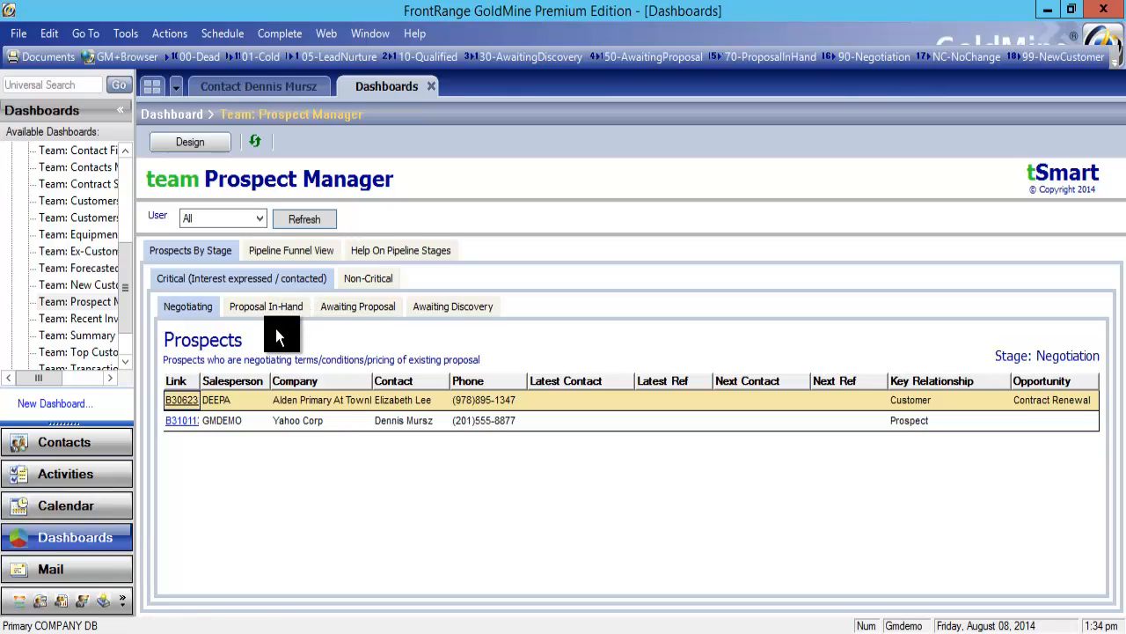
click(364, 422)
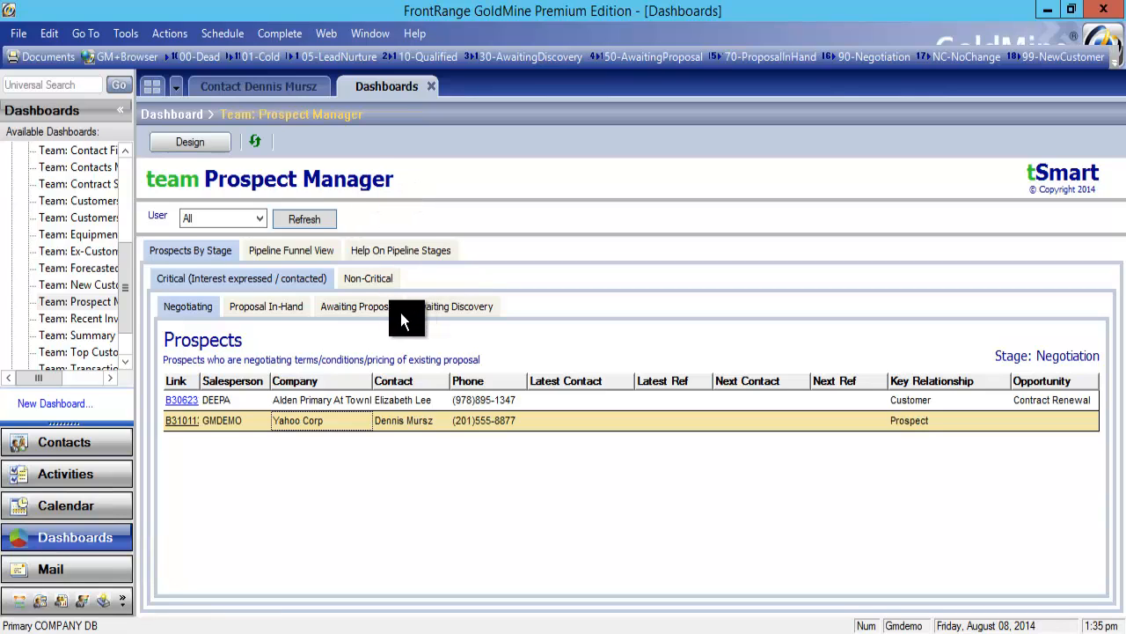
click(297, 310)
click(369, 308)
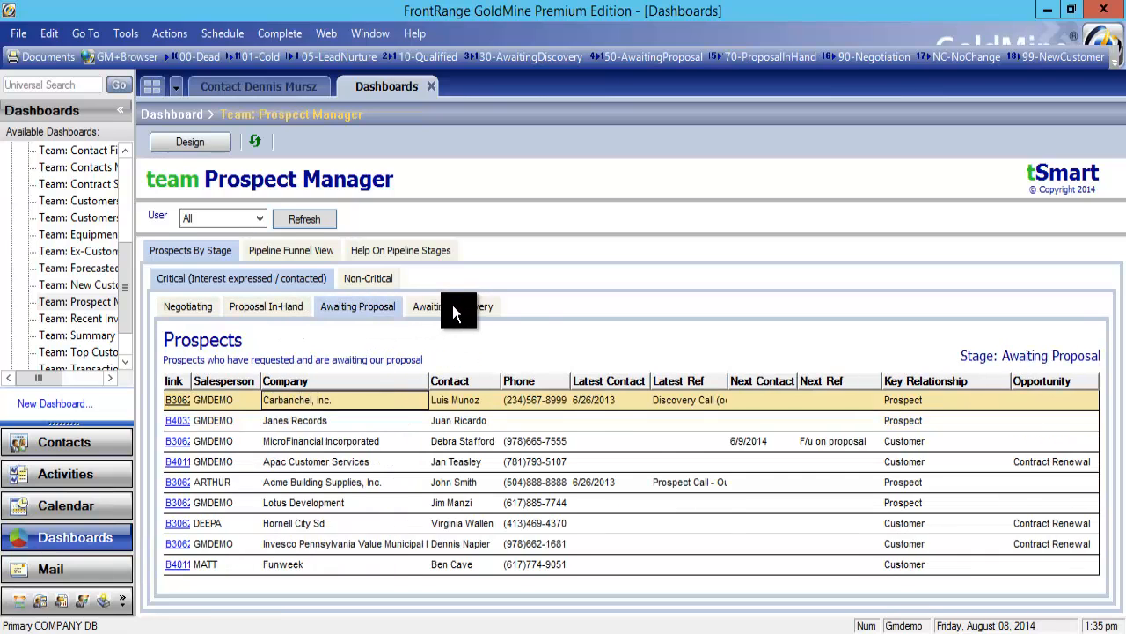
click(450, 304)
Review the Non-Critical prospects in the Cold (Lead), Nurture and Qualified stages.
click(374, 279)
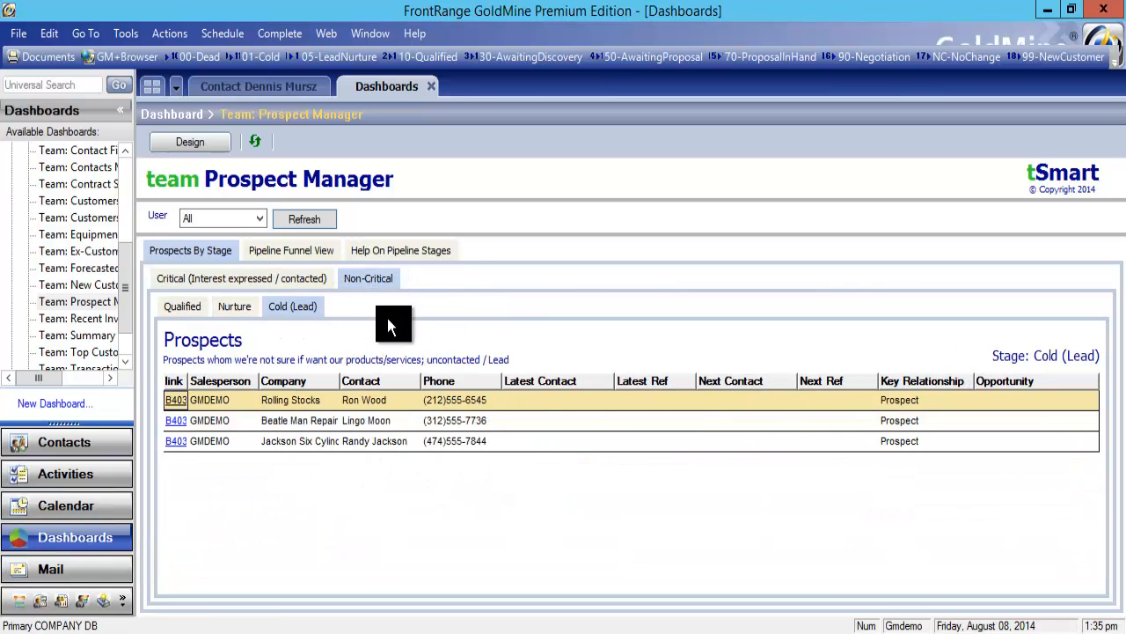
click(236, 308)
click(195, 310)
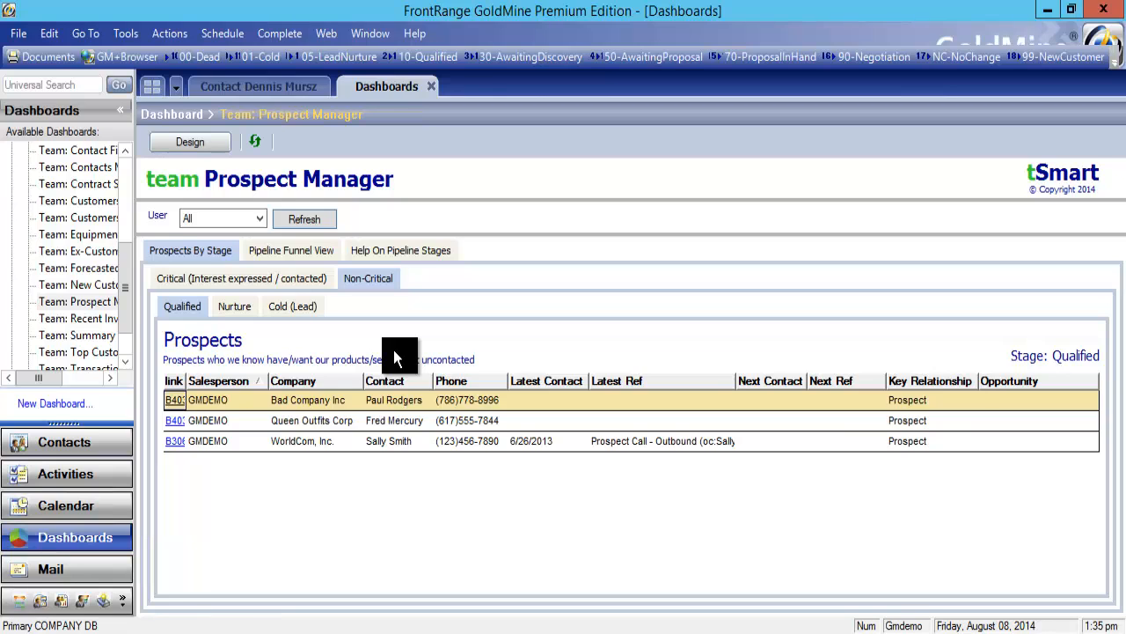
click(273, 308)
Go back to the Critical prospects and step through the stages from Awaiting Discovery up to Negotiating.
click(304, 282)
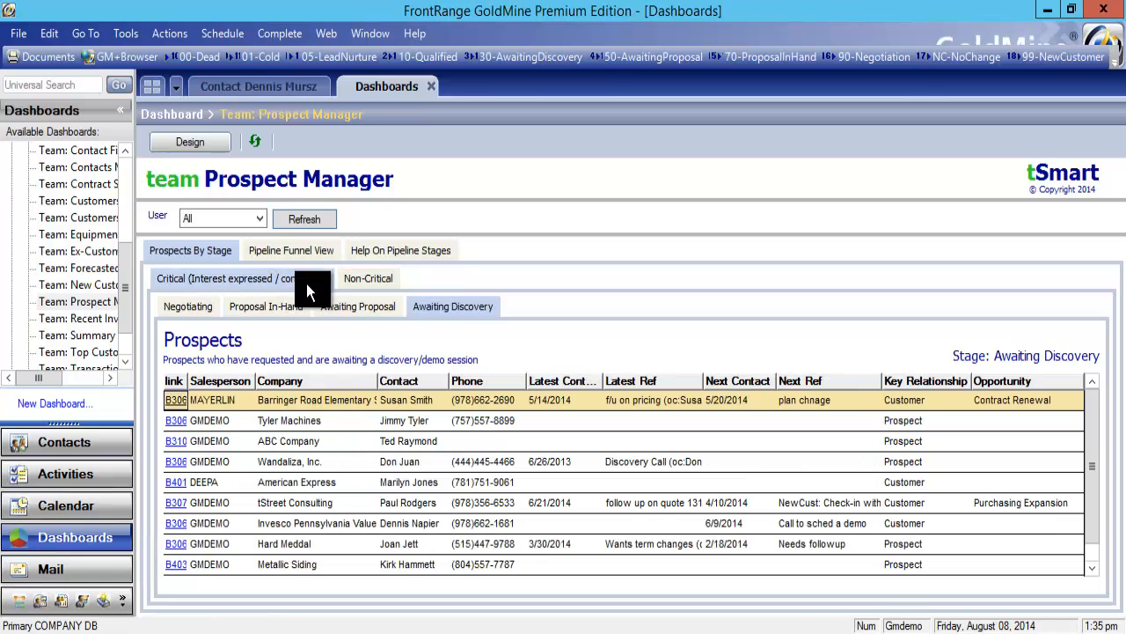
click(367, 310)
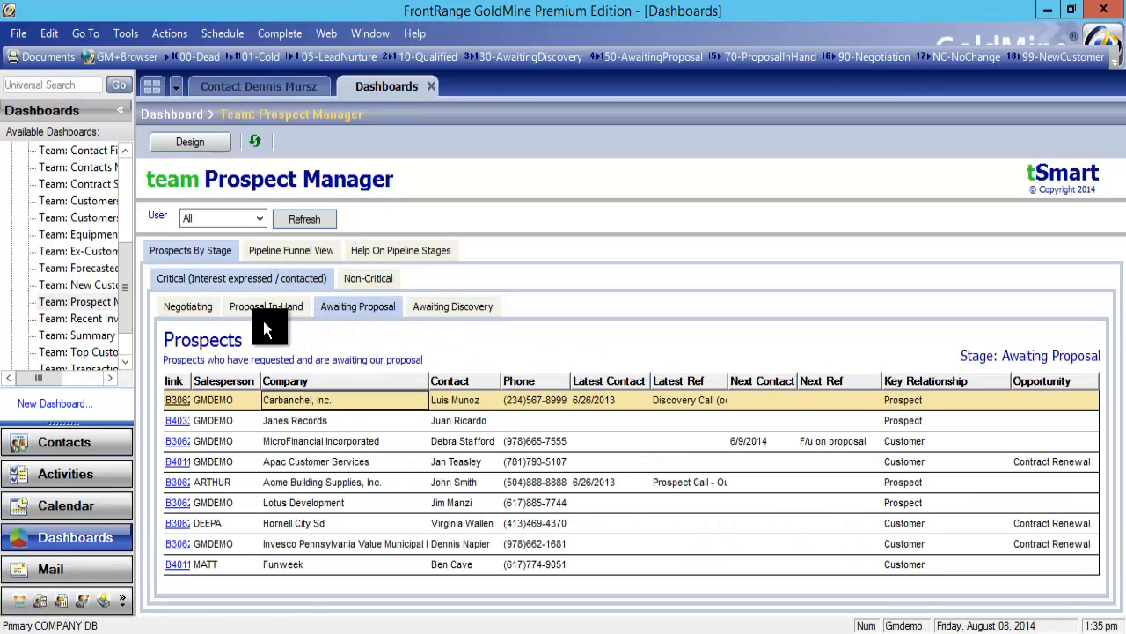
click(265, 308)
click(189, 307)
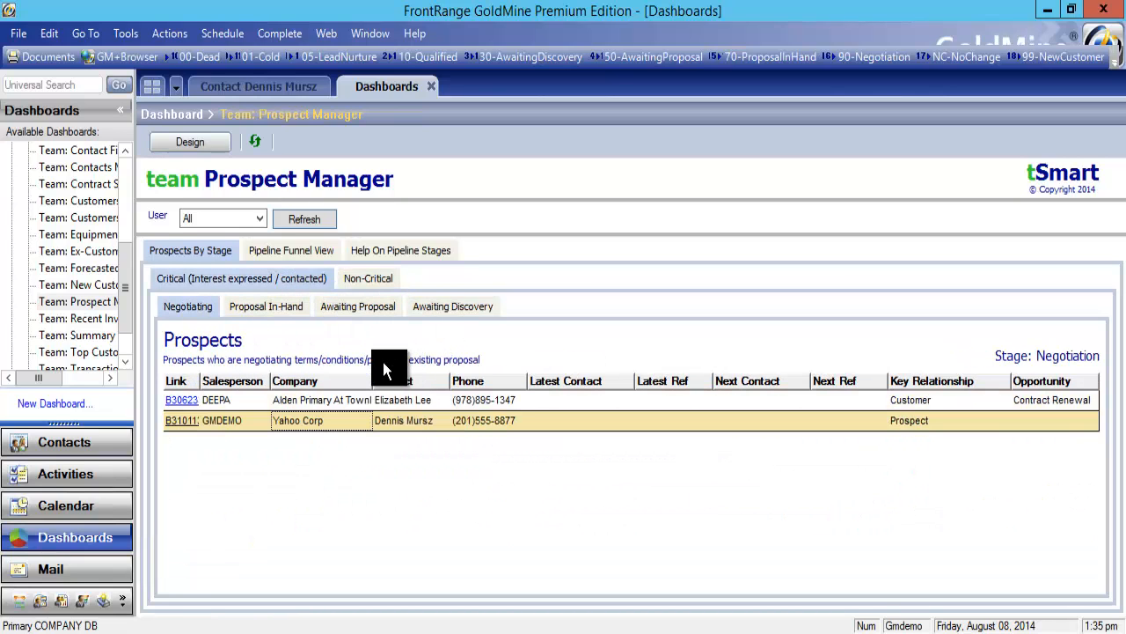